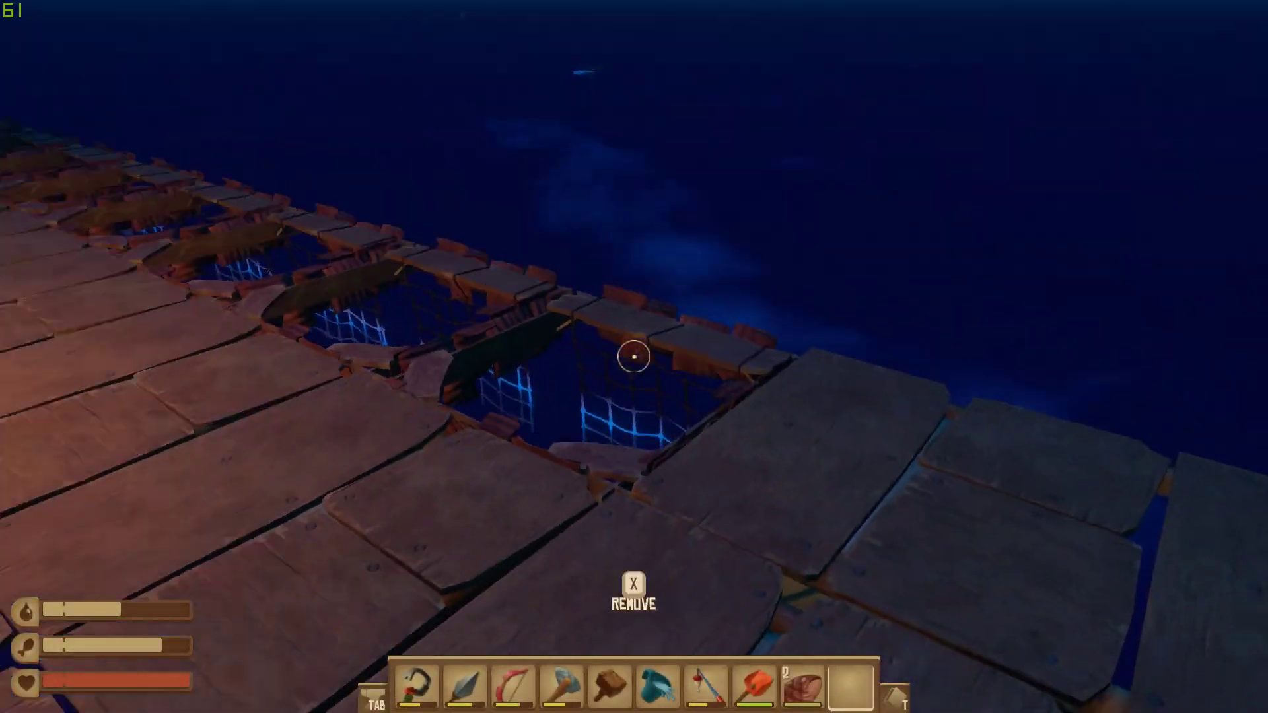
scroll(635, 357, up, 3)
scroll(635, 357, up, 2)
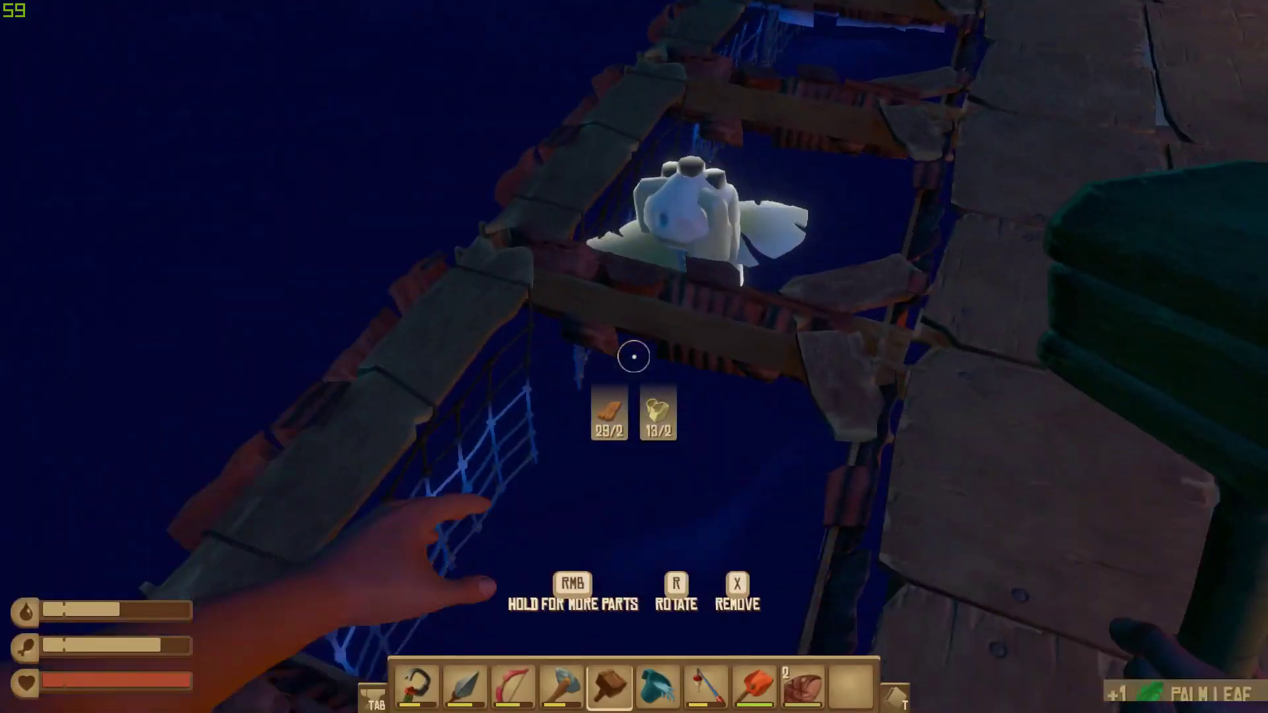
key(e)
key(e)
key(e)
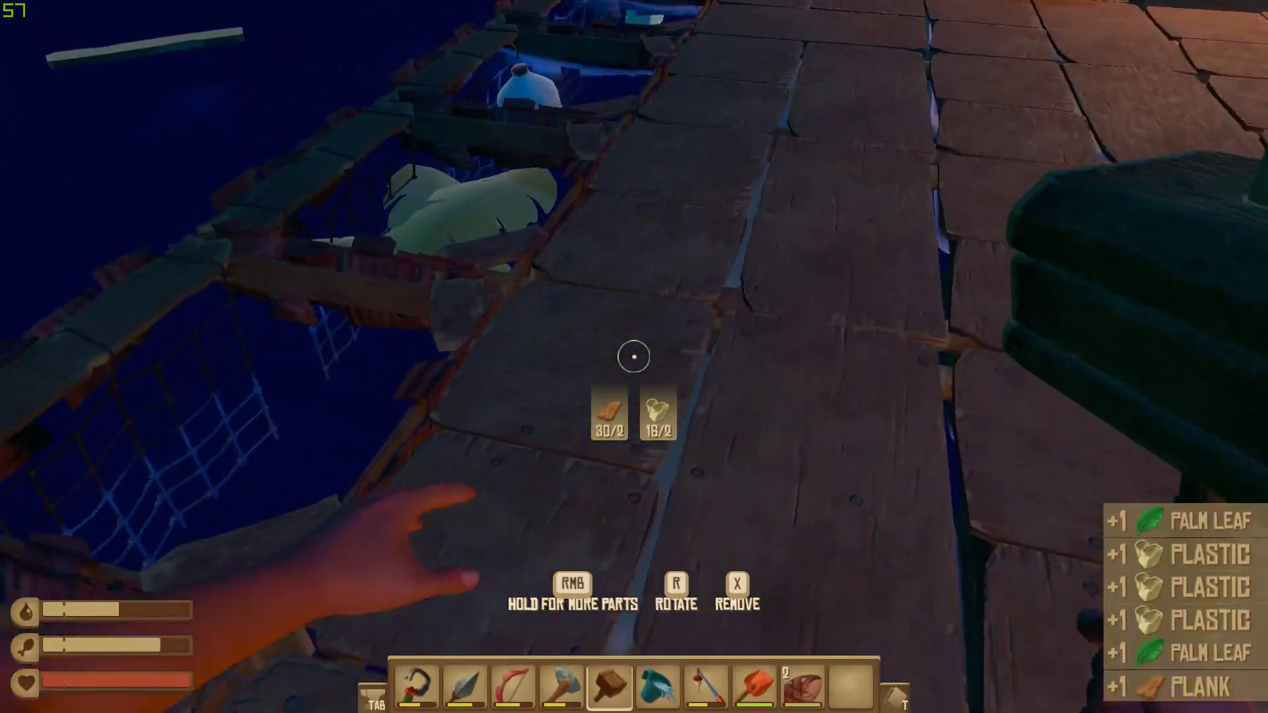
key(e)
key(e)
key(e)
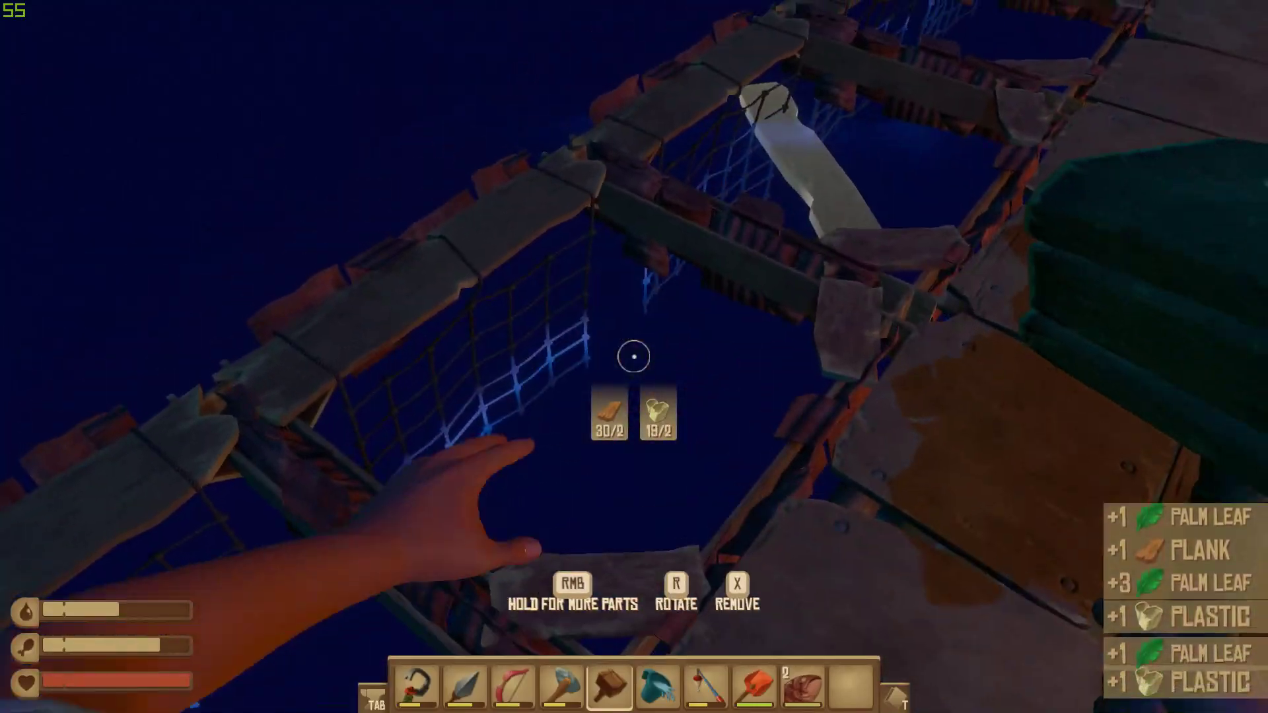
key(e)
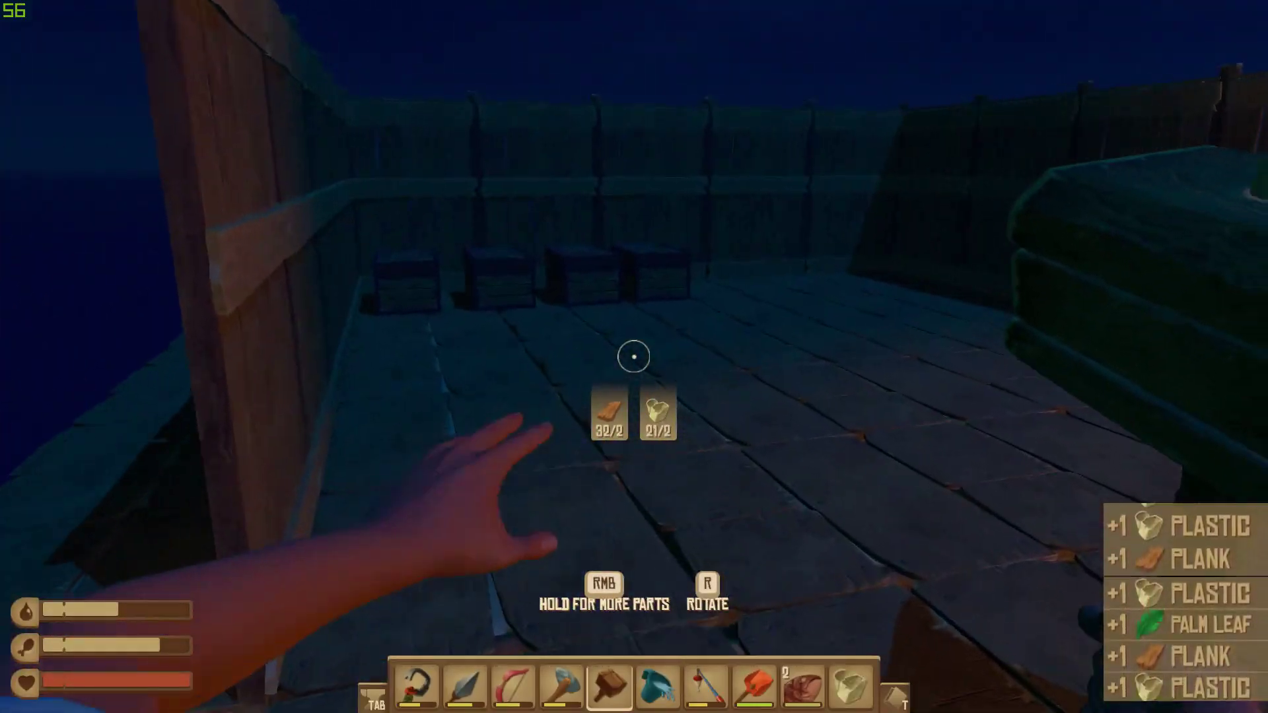
key(e)
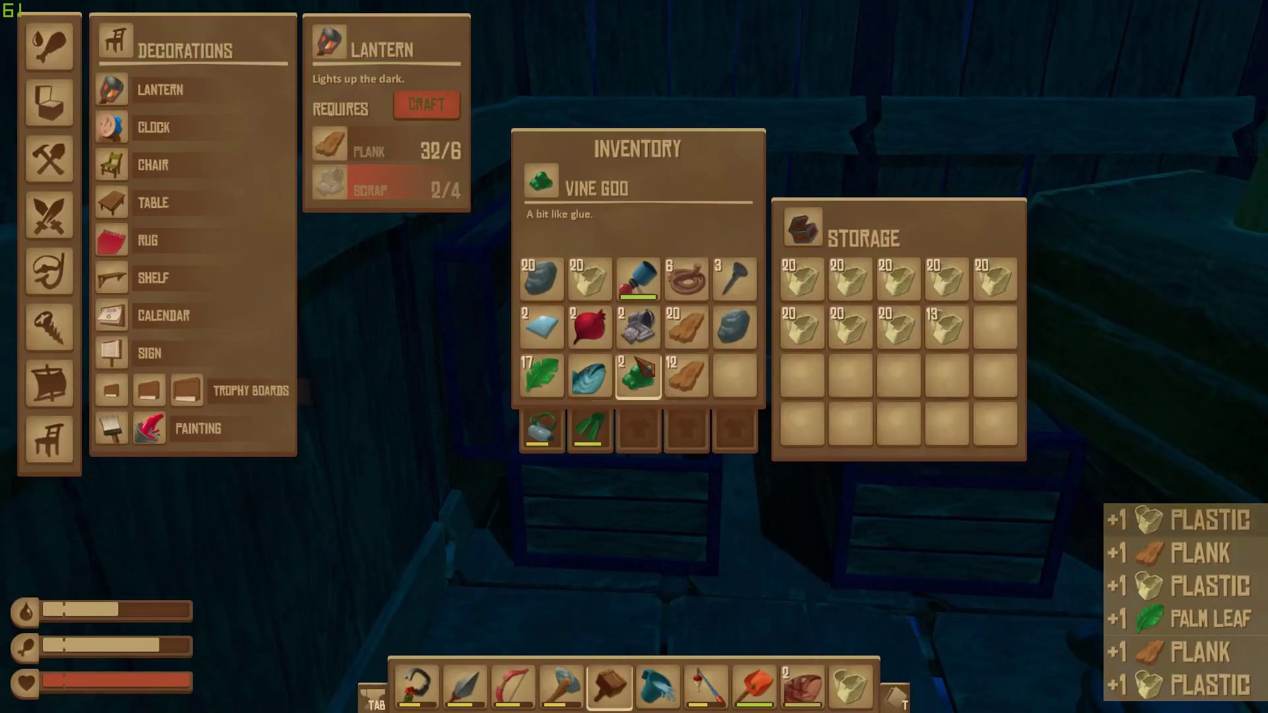
key(e)
key(e)
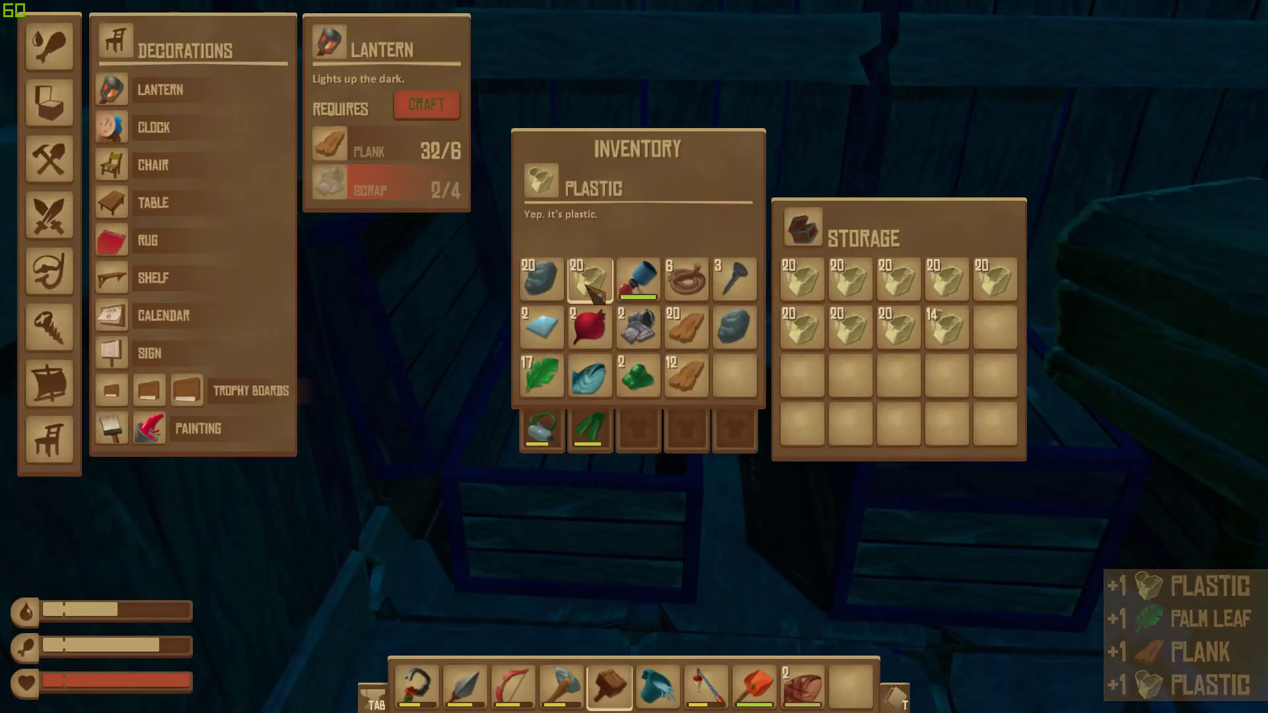
shift+click(598, 293)
key(e)
key(e)
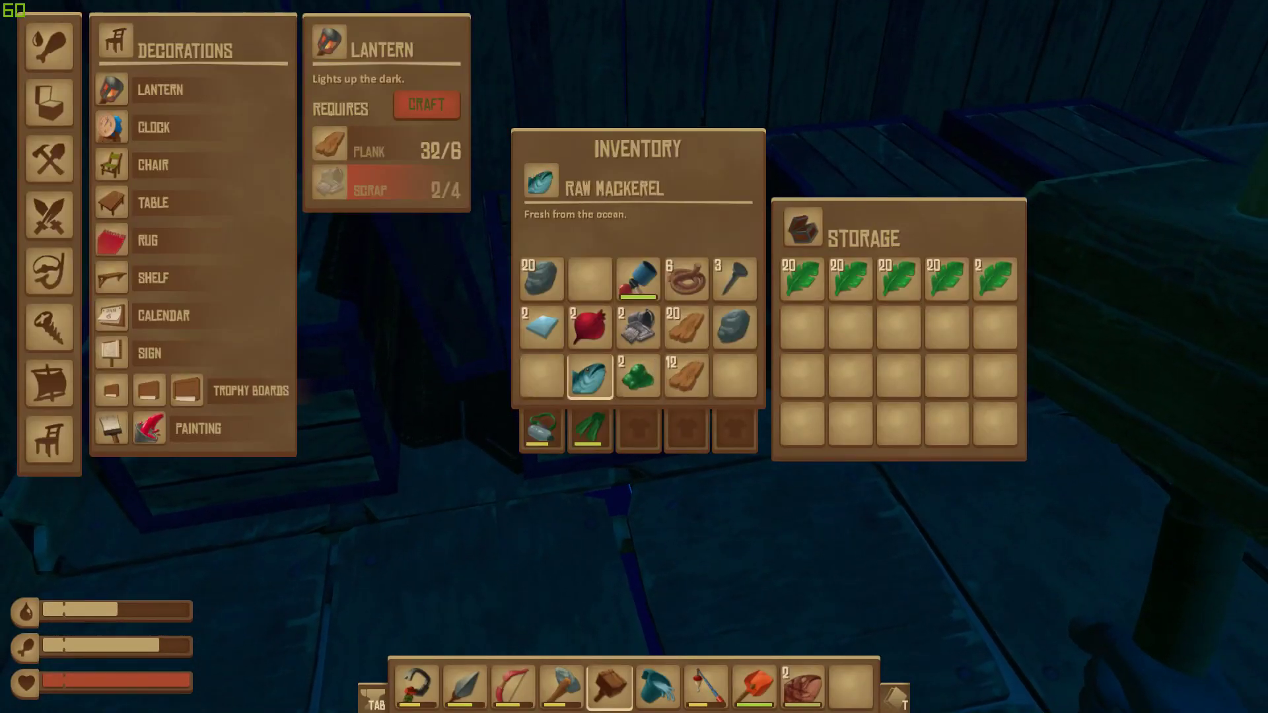
key(e)
key(e)
key(e)
key(e)
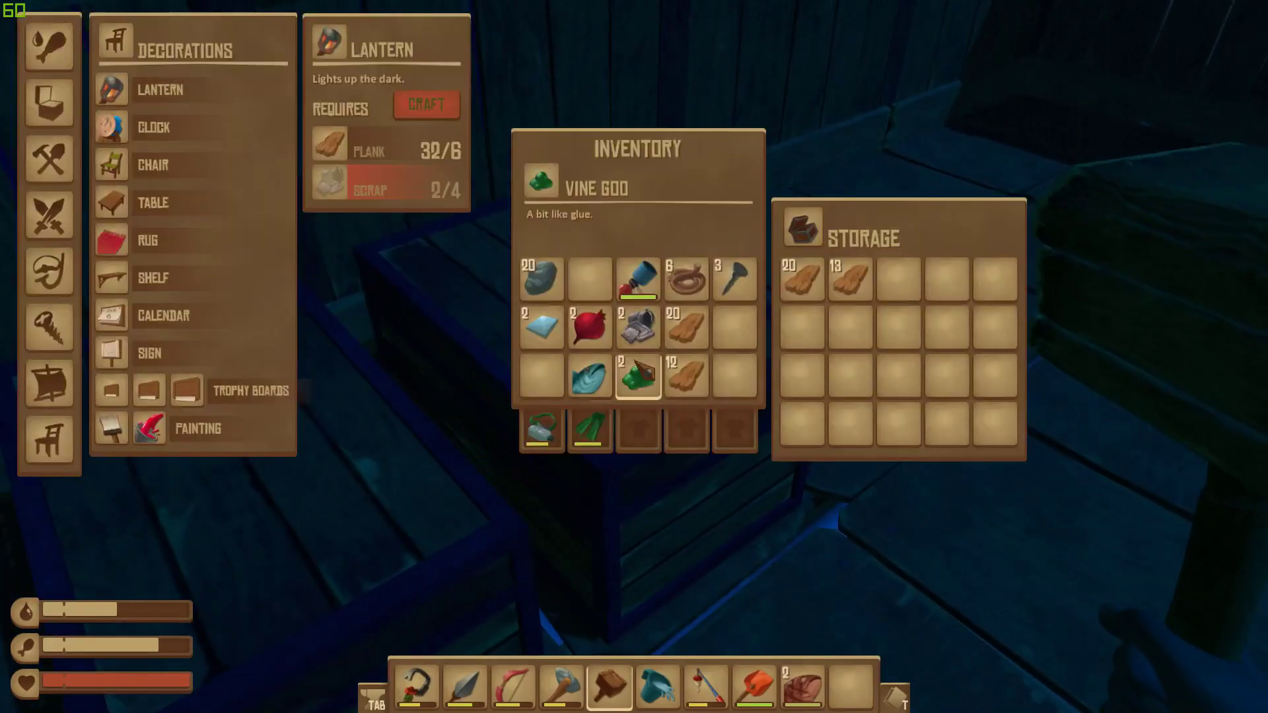
key(e)
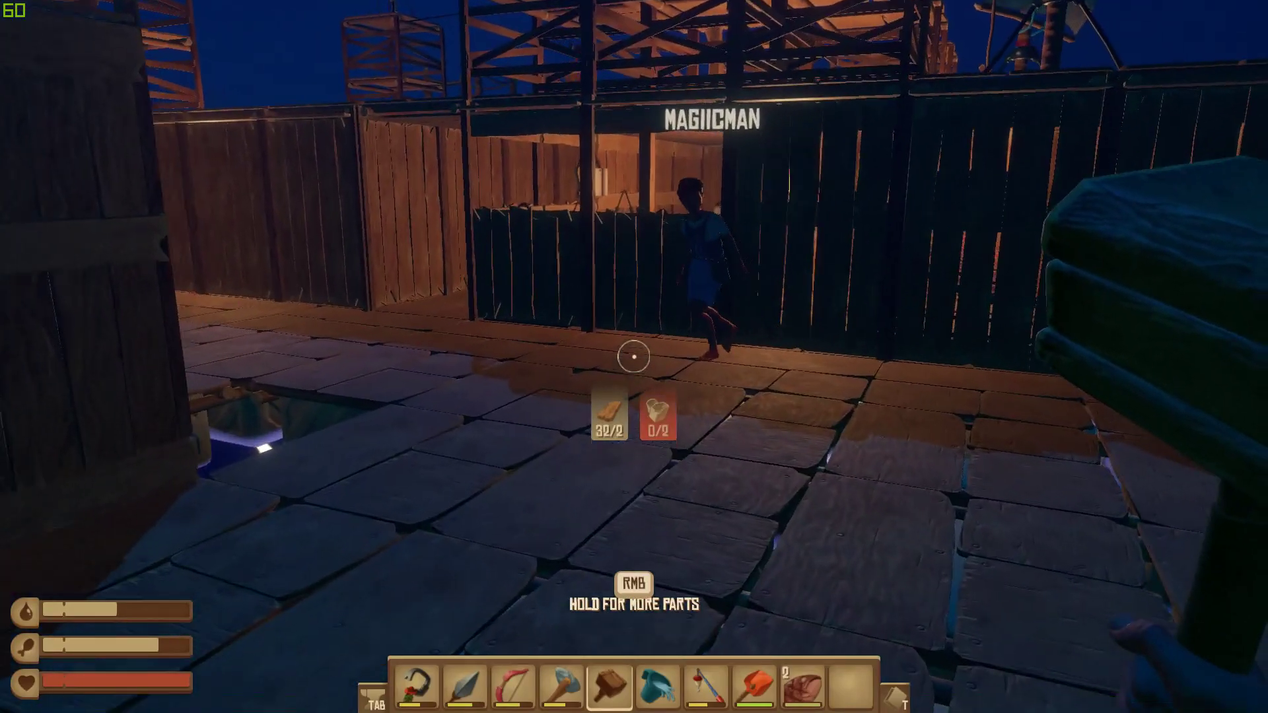